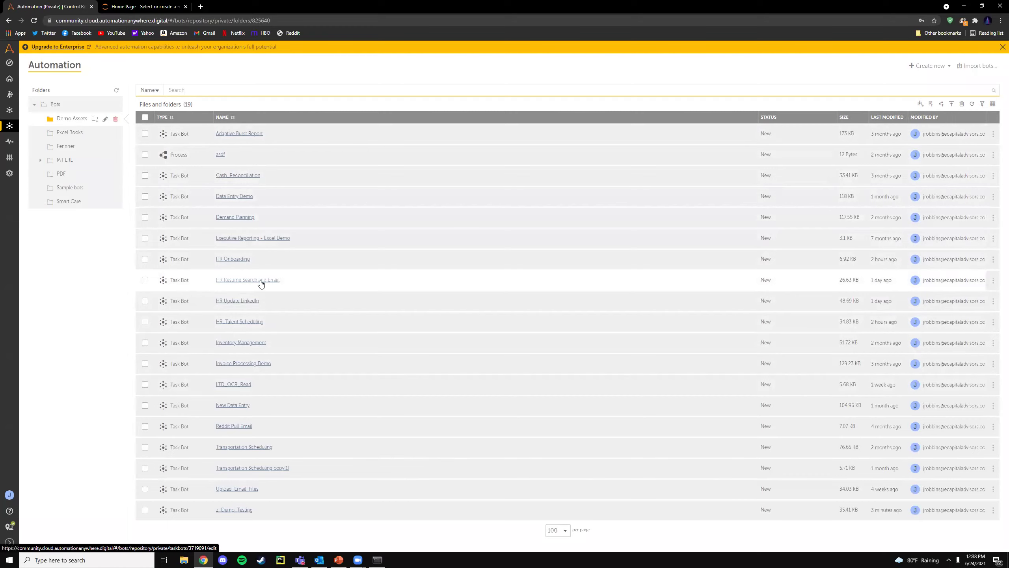
- Open the HR Resume Search and Email bot, scroll its actions, and show the eCapital folder in File Explorer
{"action": "left_click", "coordinate": [263, 280]}
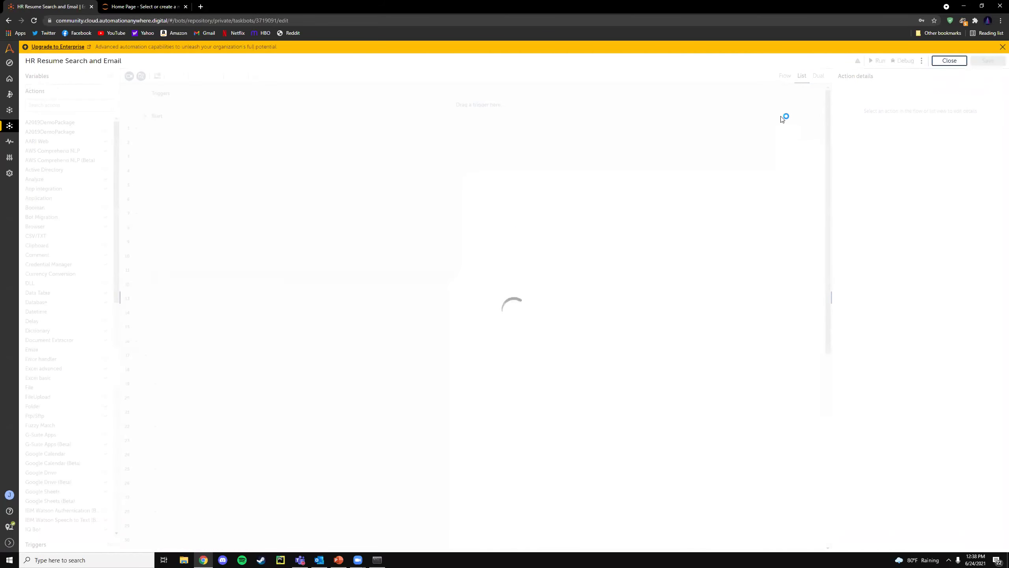
{"action": "scroll", "coordinate": [356, 370], "scroll_direction": "down", "scroll_amount": 8}
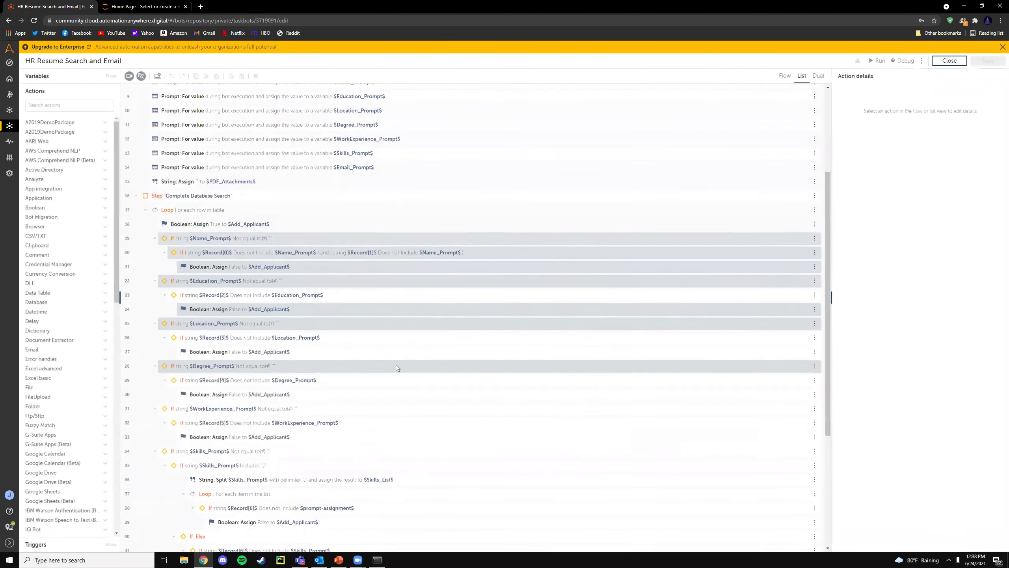
{"action": "scroll", "coordinate": [450, 191], "scroll_direction": "up", "scroll_amount": 10}
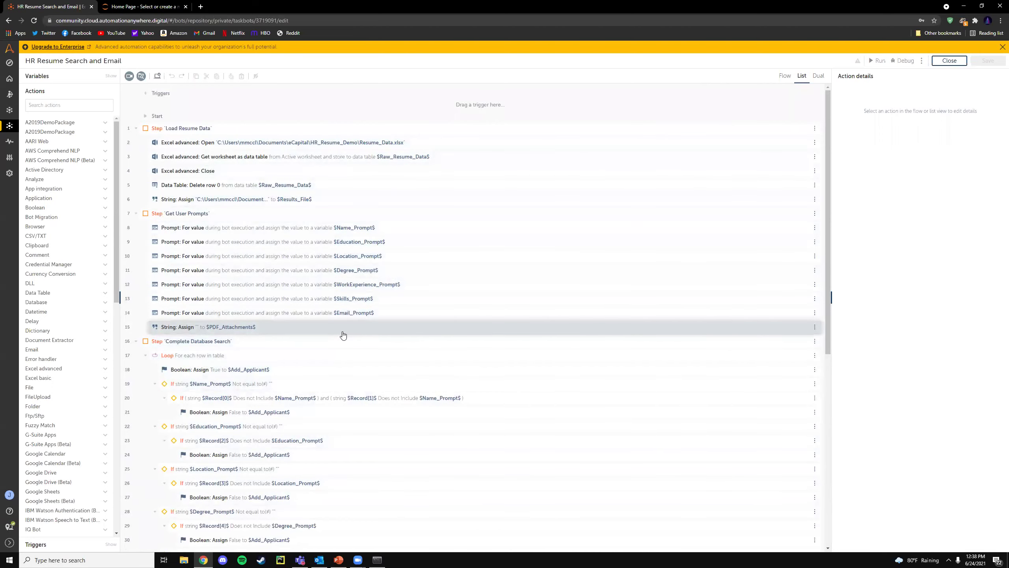
{"action": "scroll", "coordinate": [322, 377], "scroll_direction": "down", "scroll_amount": 8}
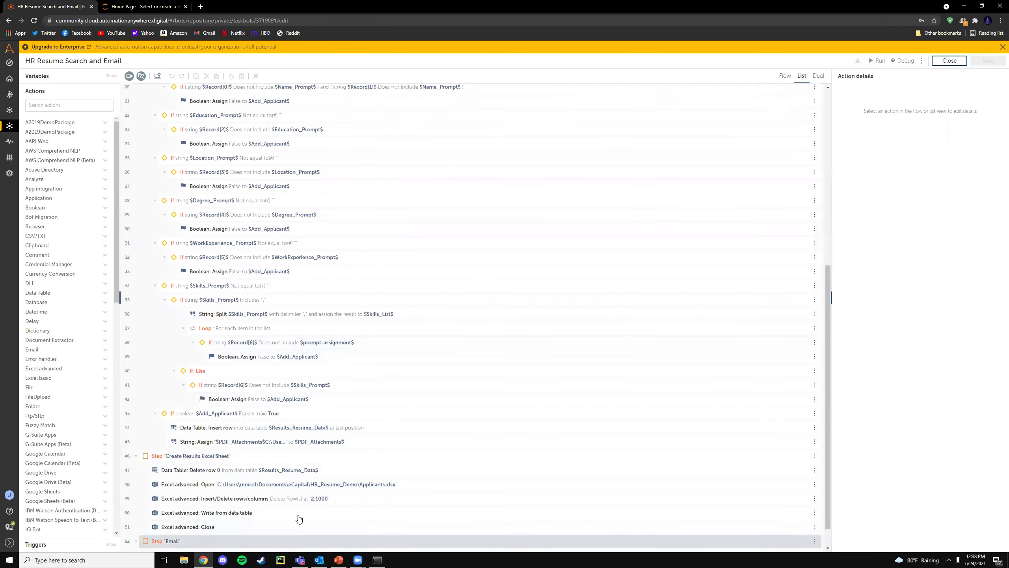
{"action": "scroll", "coordinate": [300, 516], "scroll_direction": "up", "scroll_amount": 8}
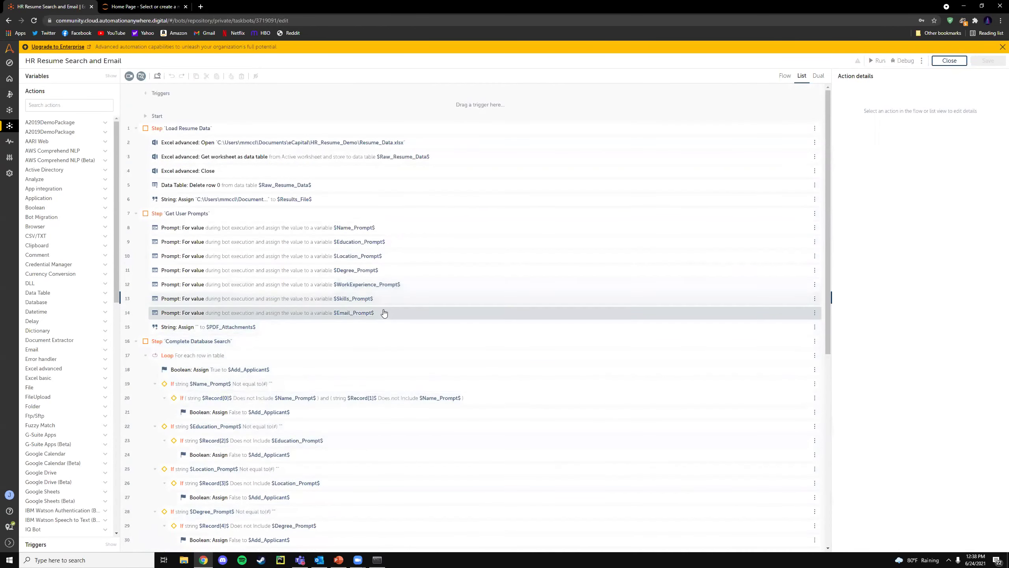
{"action": "left_click", "coordinate": [184, 560]}
{"action": "left_click", "coordinate": [215, 247]}
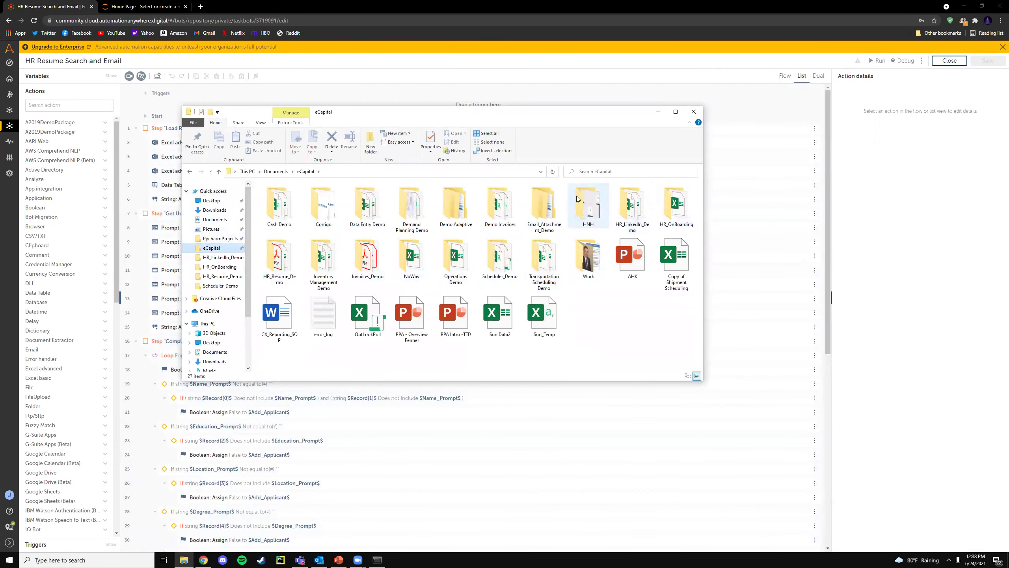
- Open Resume_Data.xlsx from the HR_Resume_Demo folder in Excel
{"action": "double_click", "coordinate": [279, 259]}
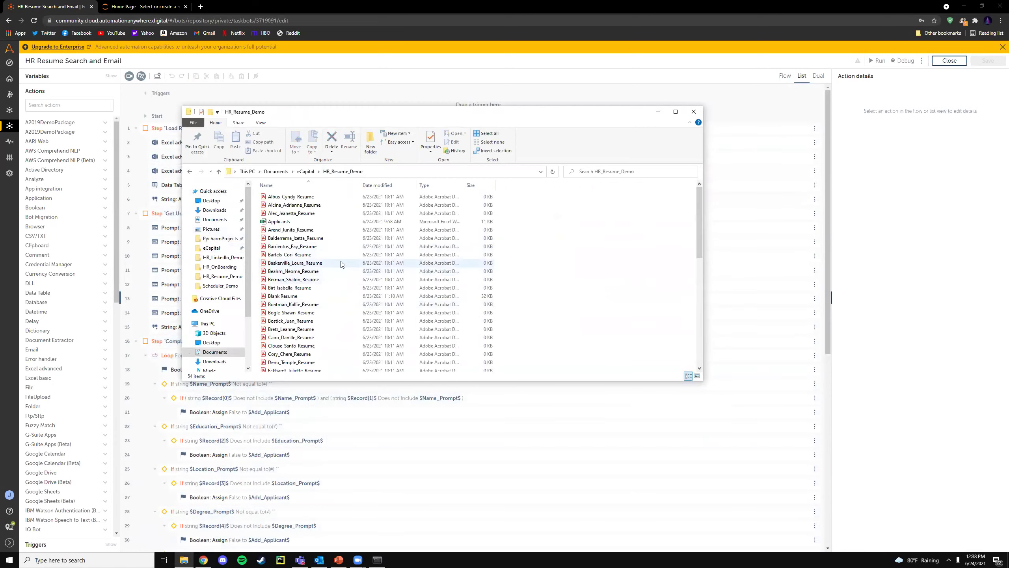
{"action": "scroll", "coordinate": [342, 280], "scroll_direction": "down", "scroll_amount": 10}
{"action": "left_click", "coordinate": [343, 284]}
{"action": "double_click", "coordinate": [343, 284]}
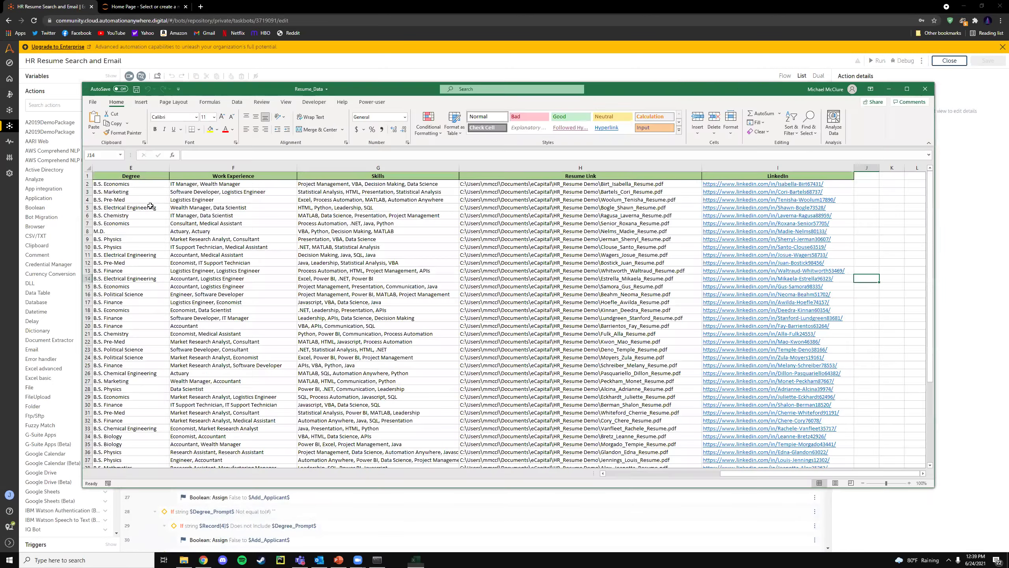
- Inspect the resume file path entries in row 8 of the applicant table
{"action": "scroll", "coordinate": [118, 185], "scroll_direction": "left", "scroll_amount": 4}
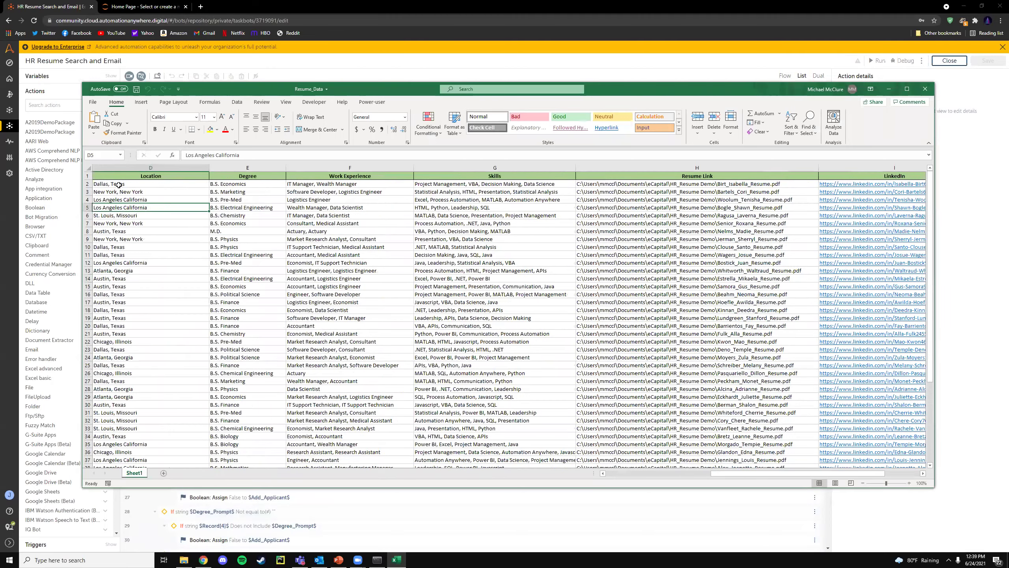
{"action": "left_click_drag", "start_coordinate": [118, 176], "coordinate": [623, 263]}
{"action": "left_click", "coordinate": [467, 229]}
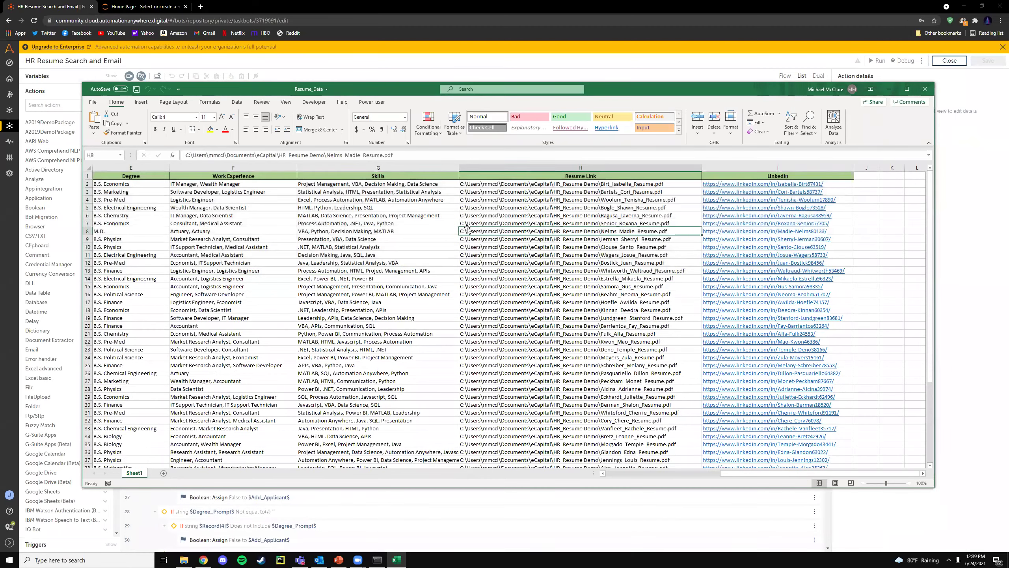
{"action": "key", "text": "Left"}
{"action": "key", "text": "Left"}
{"action": "key", "text": "Left"}
{"action": "key", "text": "Left"}
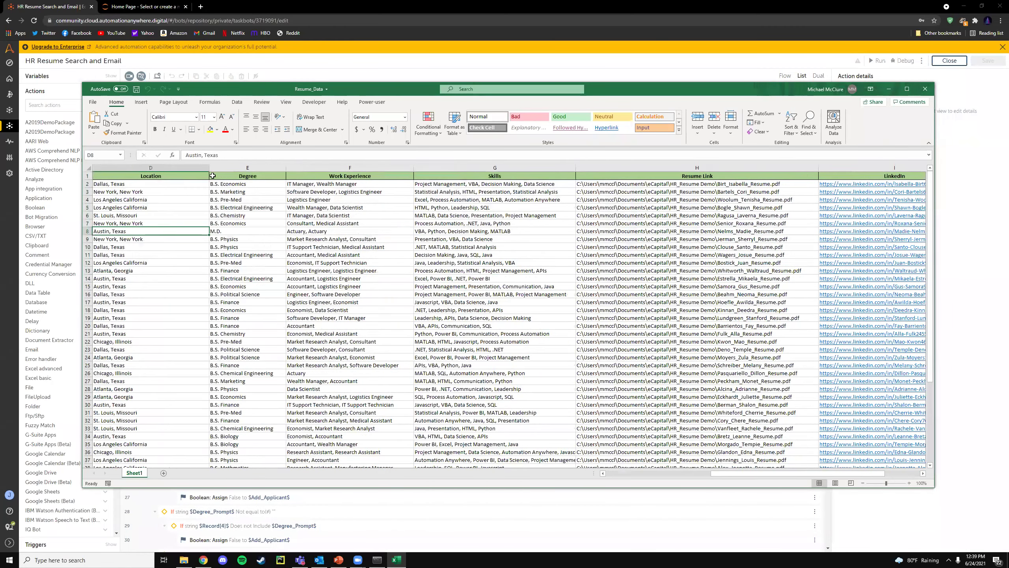
{"action": "key", "text": "Home"}
- Review applicant name, Caltech education, location, B.S. Pre-Med degree, experience, skills and resume path cells
{"action": "left_click", "coordinate": [171, 202]}
{"action": "left_click", "coordinate": [274, 200]}
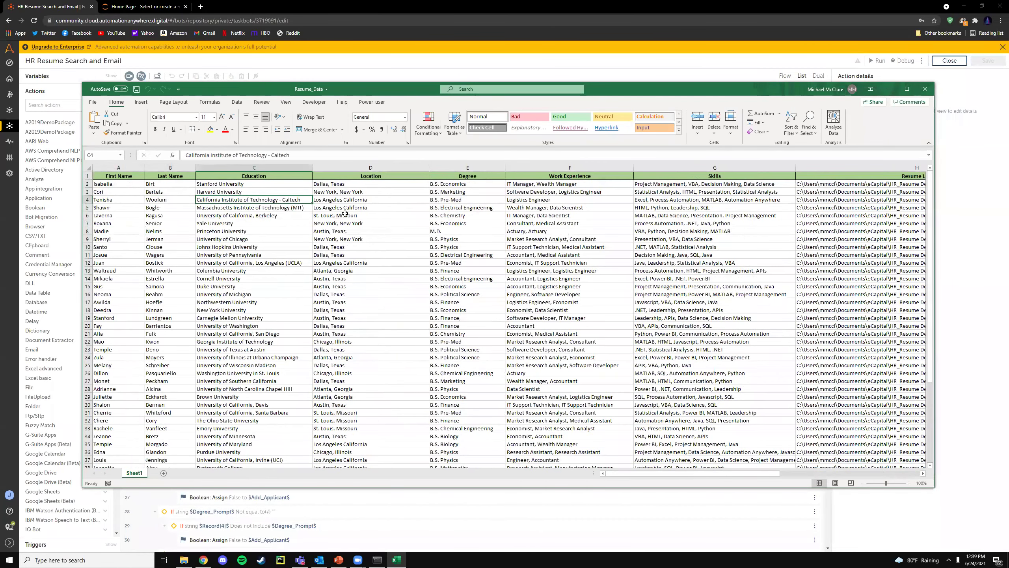
{"action": "left_click", "coordinate": [375, 202]}
{"action": "left_click", "coordinate": [471, 202]}
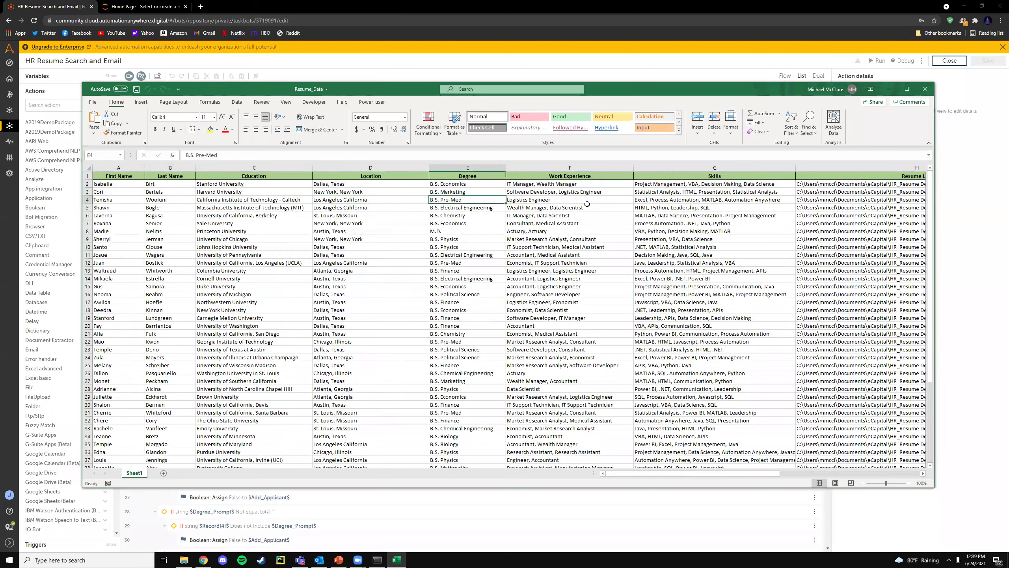
{"action": "left_click", "coordinate": [587, 204]}
{"action": "left_click", "coordinate": [708, 232]}
{"action": "left_click", "coordinate": [874, 259]}
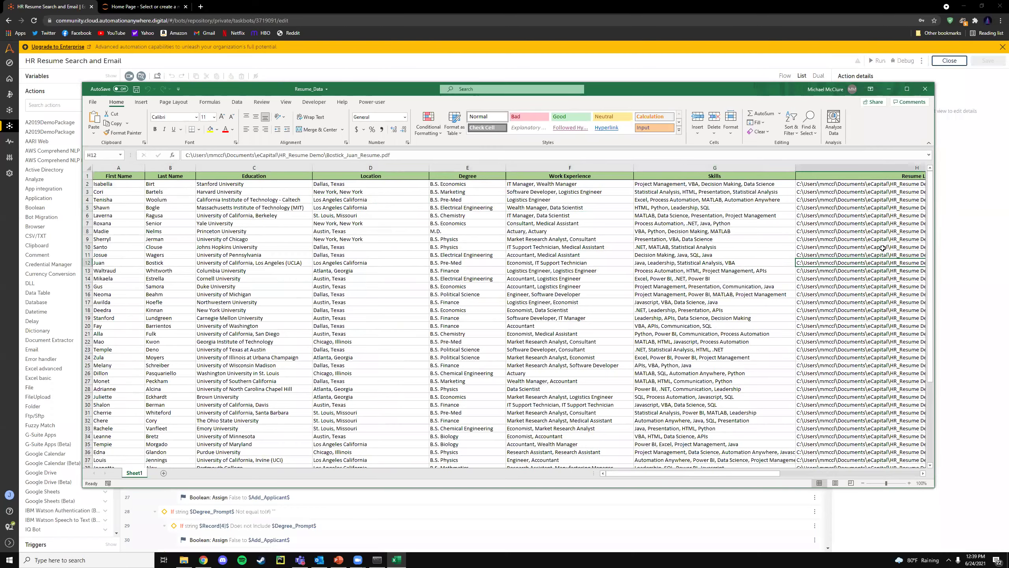
{"action": "key", "text": "Right"}
{"action": "left_click", "coordinate": [660, 245]}
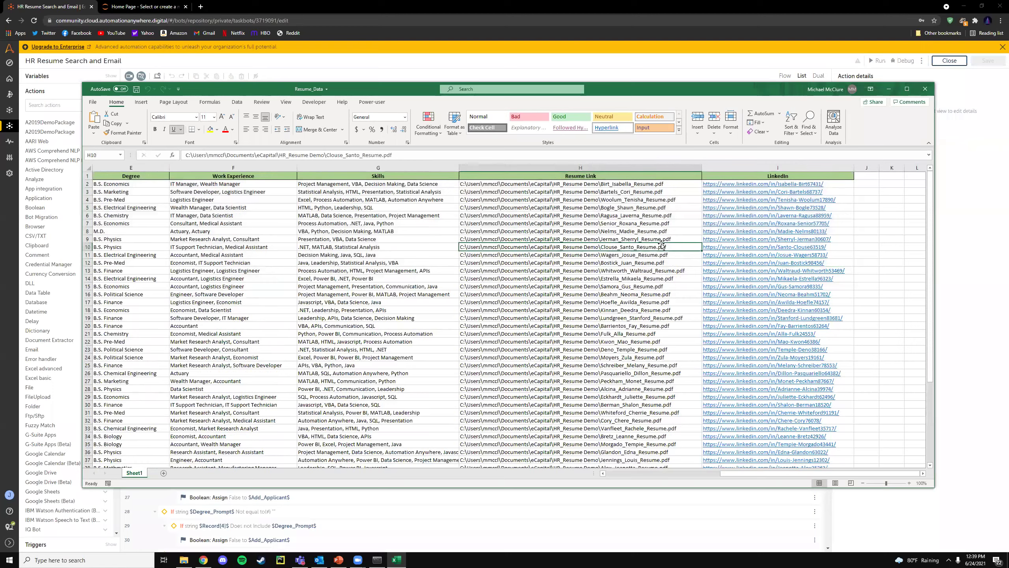
- Close the workbook and HR_Resume_Demo folder, then run the resume search bot
{"action": "left_click", "coordinate": [926, 89]}
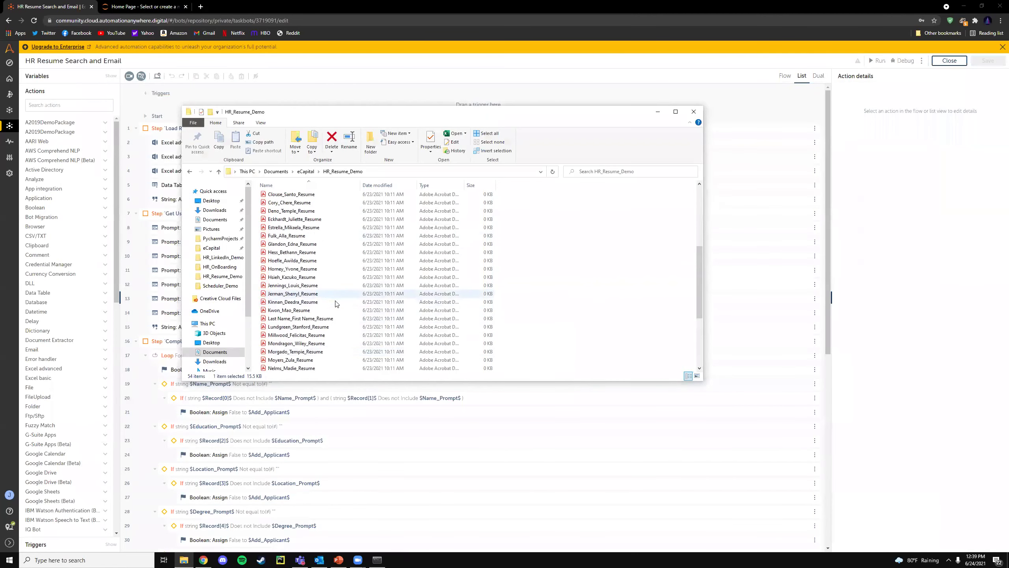
{"action": "scroll", "coordinate": [336, 303], "scroll_direction": "down", "scroll_amount": 2}
{"action": "scroll", "coordinate": [351, 333], "scroll_direction": "up", "scroll_amount": 8}
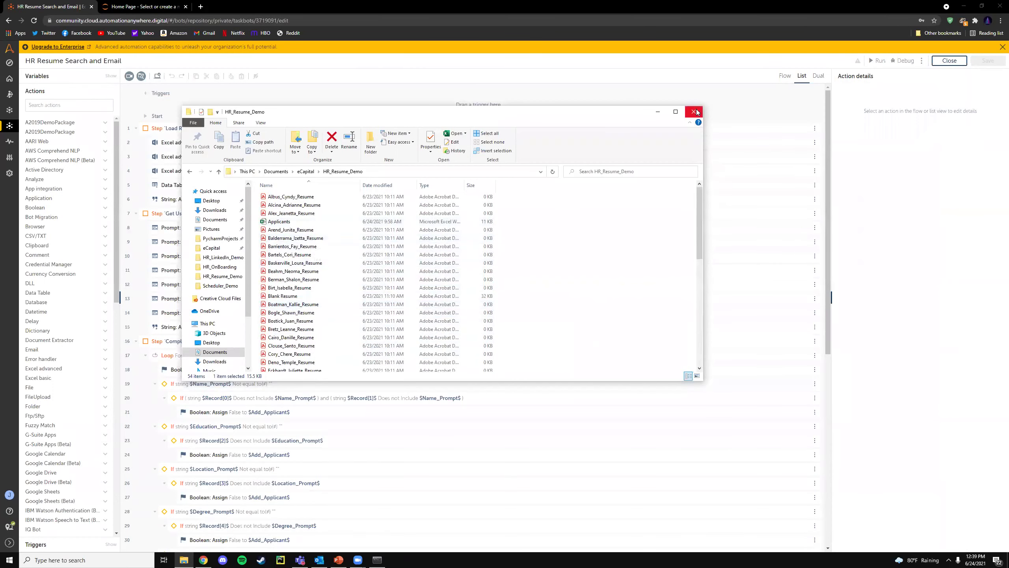
{"action": "left_click", "coordinate": [696, 111]}
{"action": "left_click", "coordinate": [879, 60]}
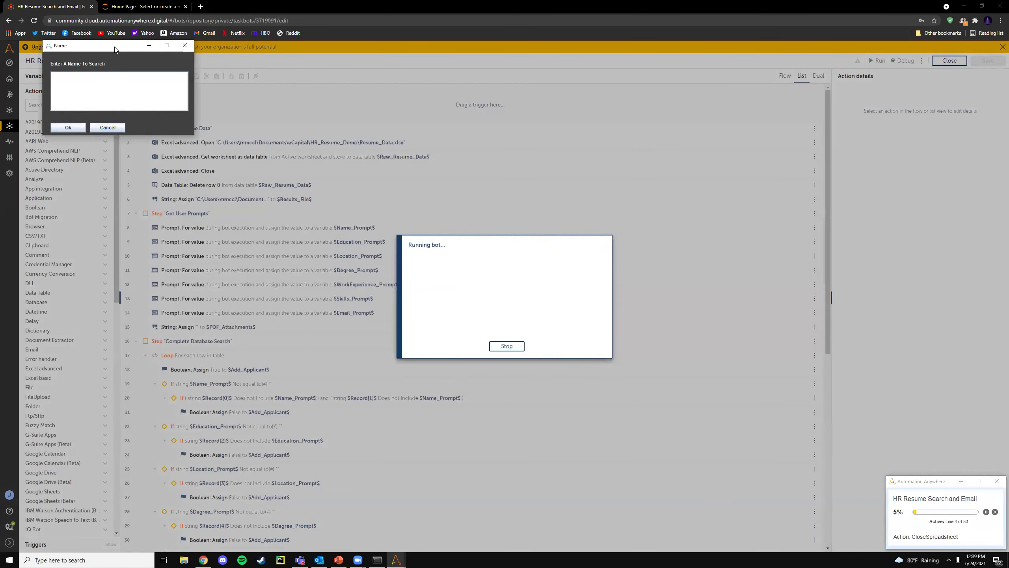
- Leave the Name and Education filters blank and enter Chicago as the location filter
{"action": "left_click_drag", "start_coordinate": [115, 47], "coordinate": [342, 123]}
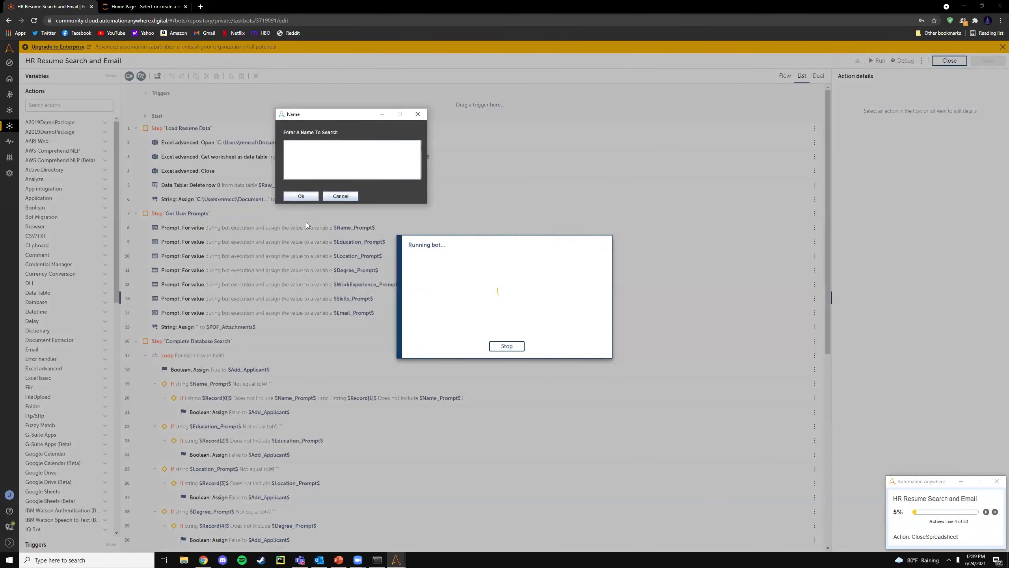
{"action": "left_click", "coordinate": [303, 196]}
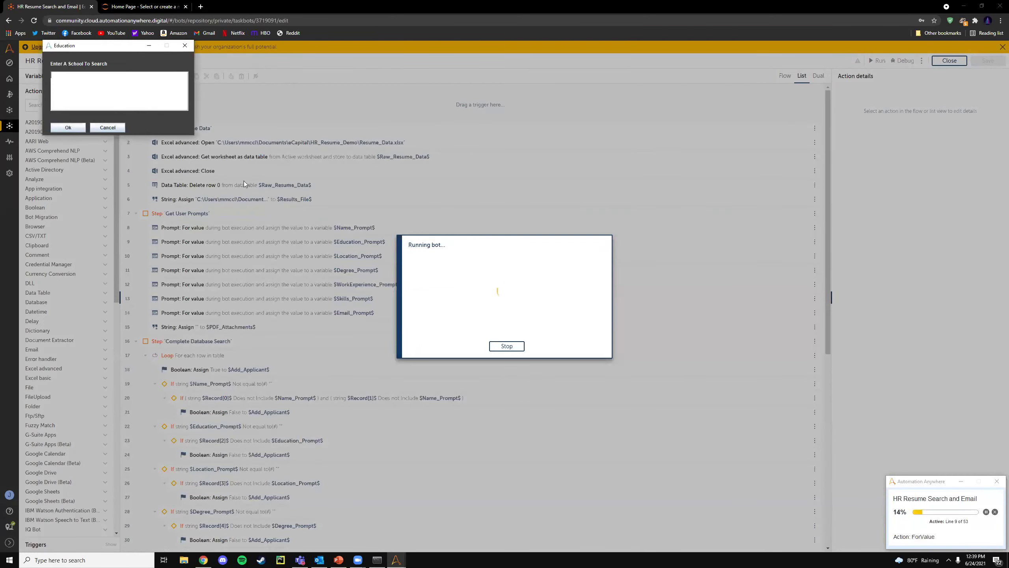
{"action": "left_click", "coordinate": [74, 129]}
{"action": "type", "text": "Chicago"}
{"action": "left_click", "coordinate": [69, 128]}
- Skip degree, work experience and skills filters, enter the recipient e-mail address, and dismiss the success message
{"action": "left_click", "coordinate": [69, 127]}
{"action": "left_click", "coordinate": [68, 128]}
{"action": "left_click", "coordinate": [68, 128]}
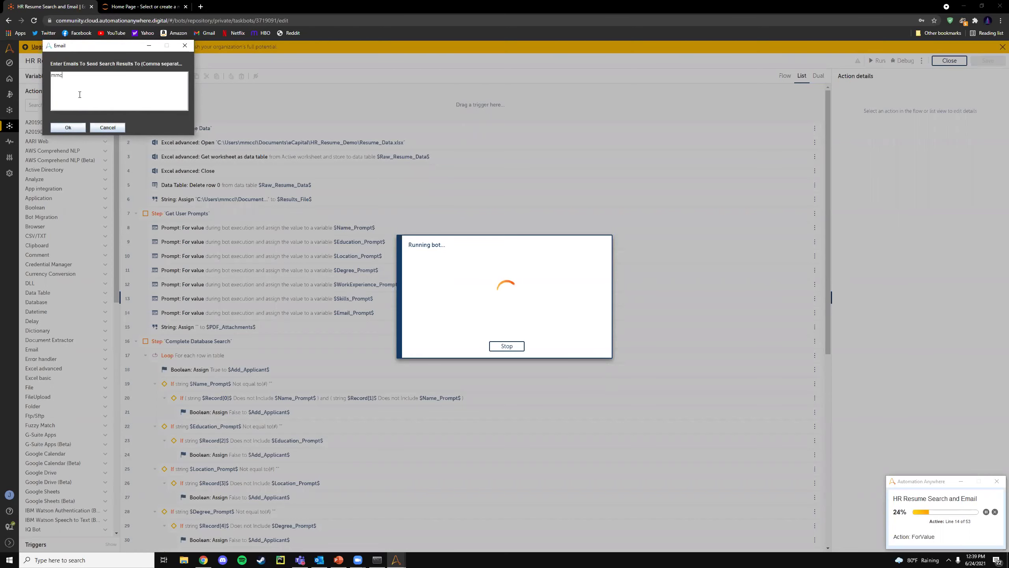
{"action": "left_click", "coordinate": [69, 127]}
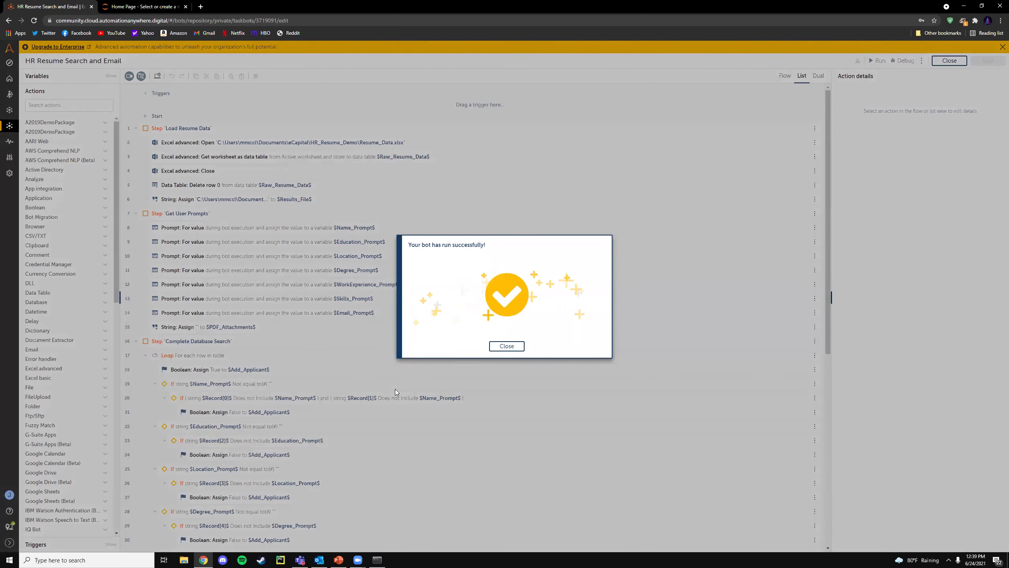
{"action": "left_click", "coordinate": [507, 346]}
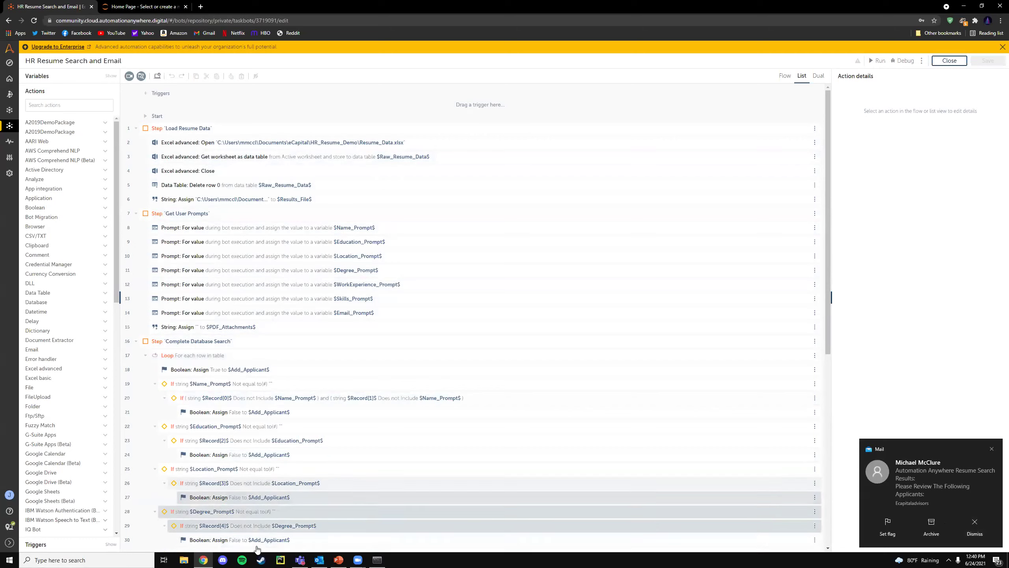
- Open the top results email in Outlook and open its Applicants.xlsx attachment in Excel
{"action": "left_click", "coordinate": [319, 559]}
{"action": "left_click", "coordinate": [296, 185]}
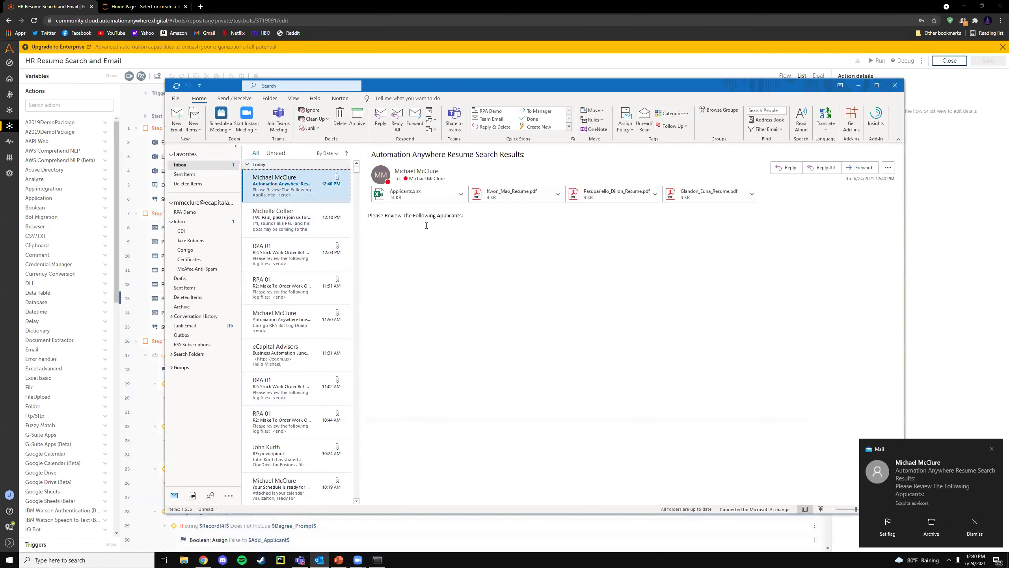
{"action": "left_click", "coordinate": [461, 194]}
{"action": "left_click", "coordinate": [413, 230]}
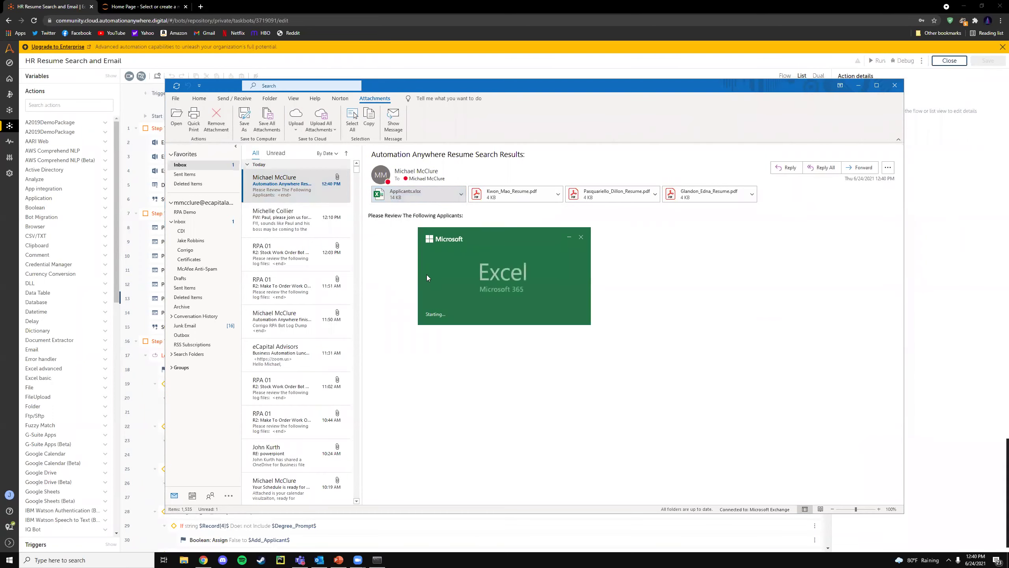
- Review the three applicants' work experience and skills, then close the spreadsheet
{"action": "left_click", "coordinate": [229, 193]}
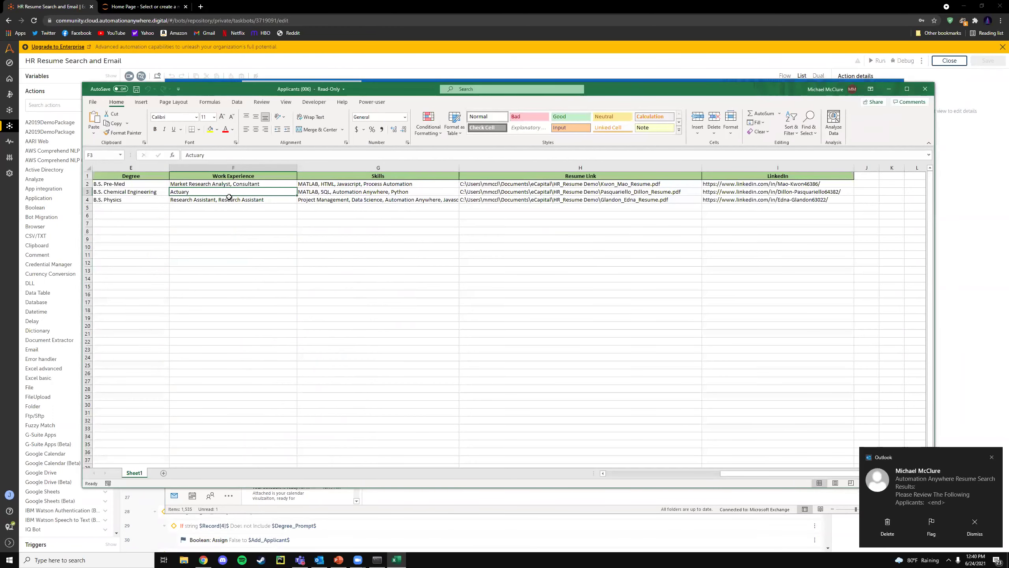
{"action": "scroll", "coordinate": [230, 197], "scroll_direction": "left", "scroll_amount": 4}
{"action": "left_click_drag", "start_coordinate": [364, 186], "coordinate": [363, 202]}
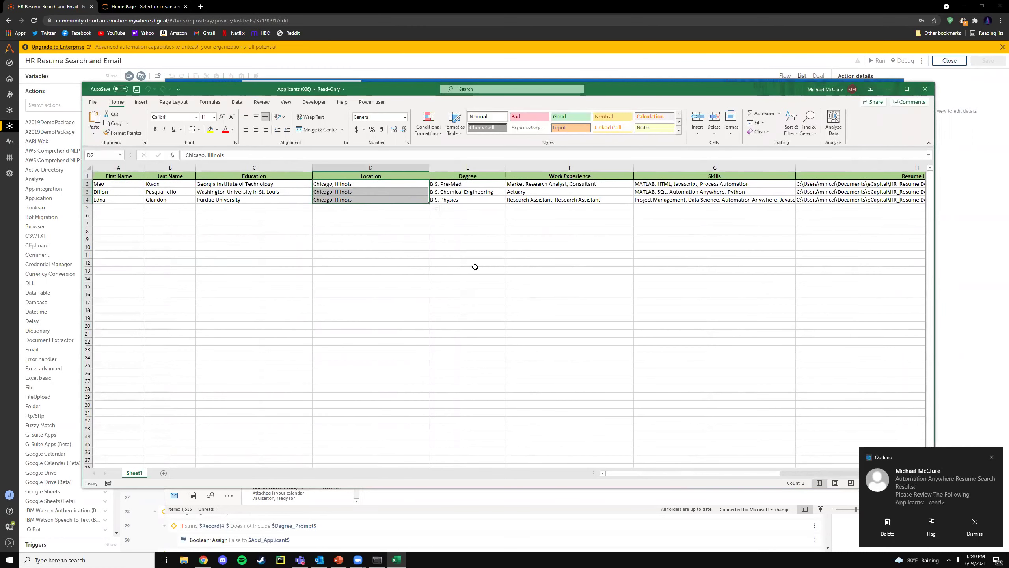
{"action": "left_click", "coordinate": [707, 179]}
{"action": "scroll", "coordinate": [798, 212], "scroll_direction": "right", "scroll_amount": 3}
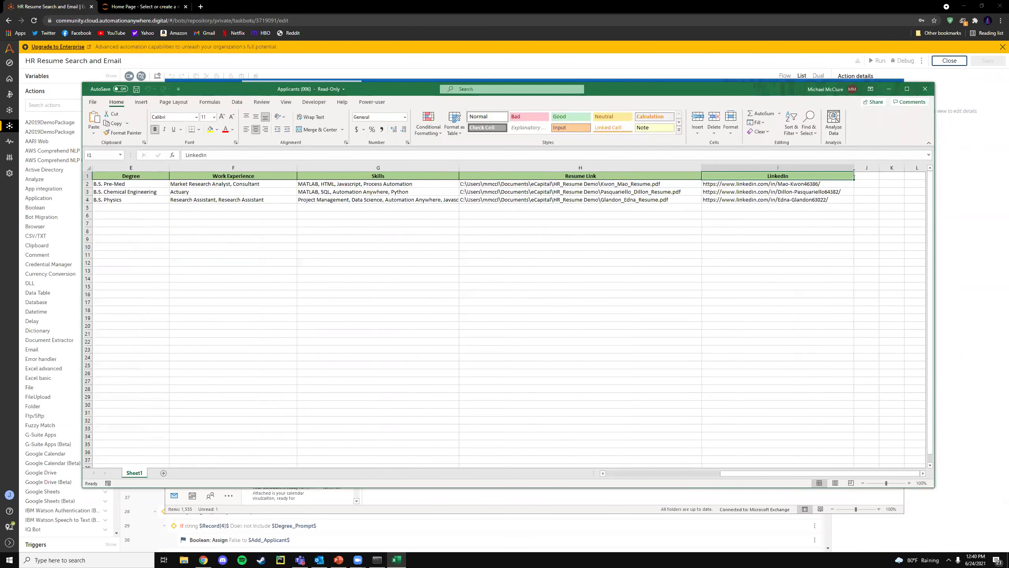
{"action": "left_click", "coordinate": [925, 89]}
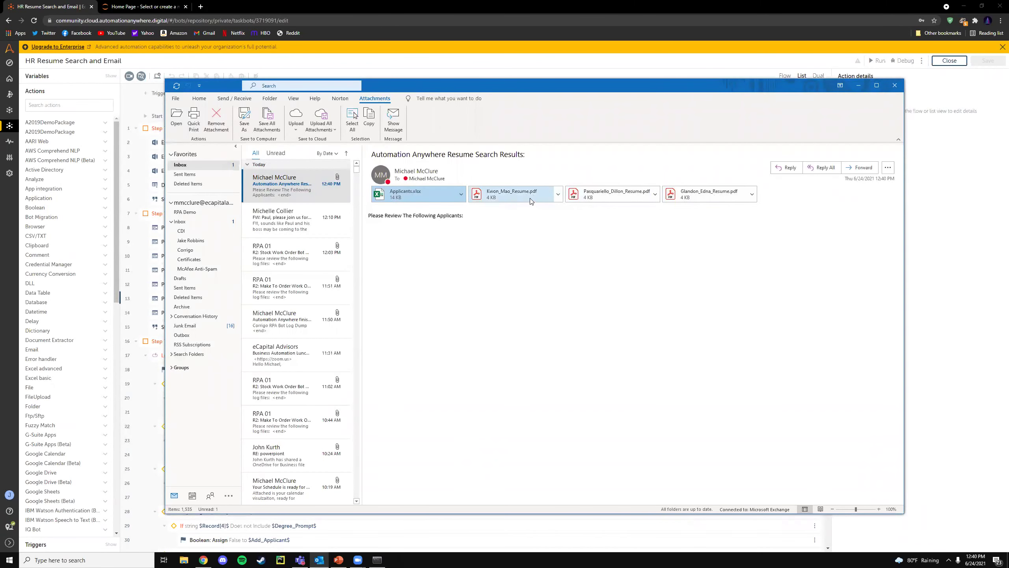
- Return to the bot editor and run the resume search bot again
{"action": "left_click", "coordinate": [244, 187]}
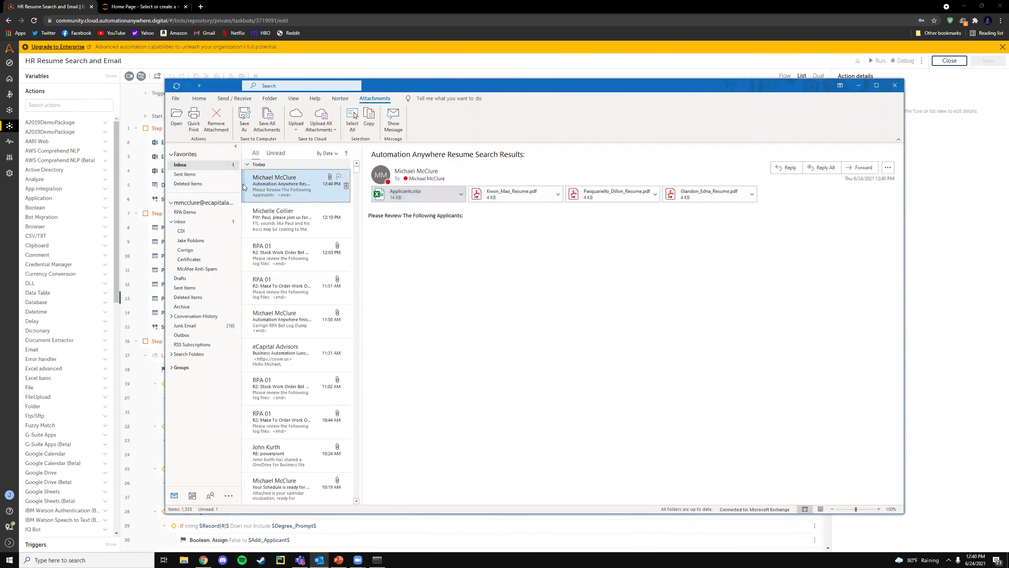
{"action": "left_click", "coordinate": [965, 283]}
{"action": "left_click", "coordinate": [878, 61]}
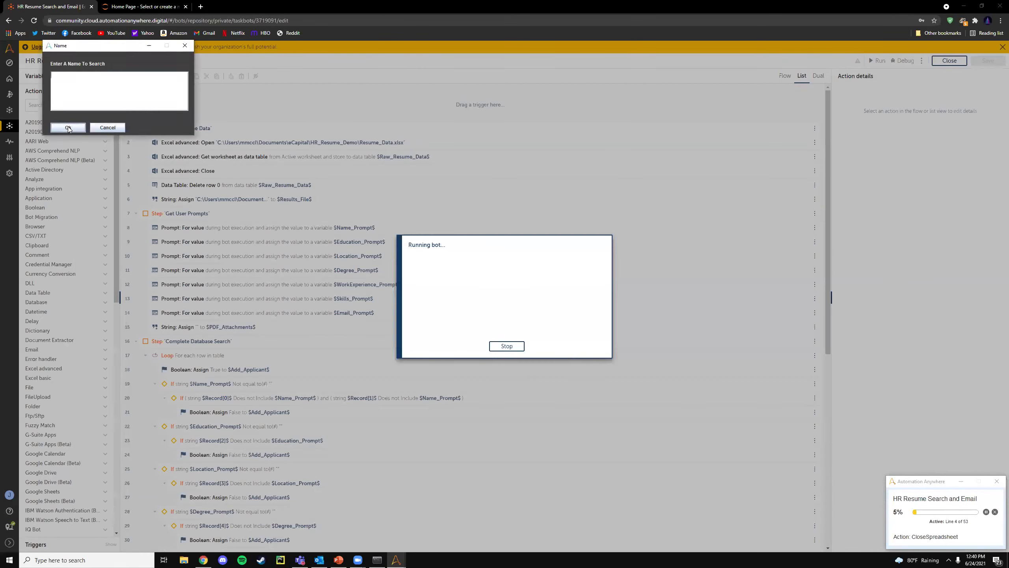
- Leave name, education, location and degree blank; search work experience IT and skill SQL
{"action": "left_click", "coordinate": [68, 127]}
{"action": "left_click", "coordinate": [67, 127]}
{"action": "left_click", "coordinate": [68, 127]}
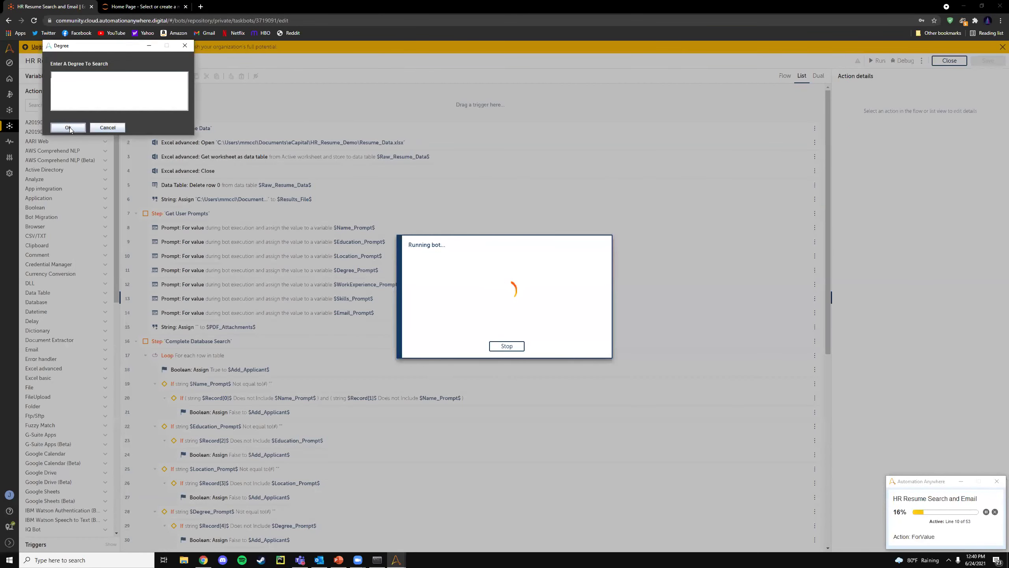
{"action": "left_click", "coordinate": [68, 128]}
{"action": "left_click", "coordinate": [67, 128]}
{"action": "left_click", "coordinate": [68, 128]}
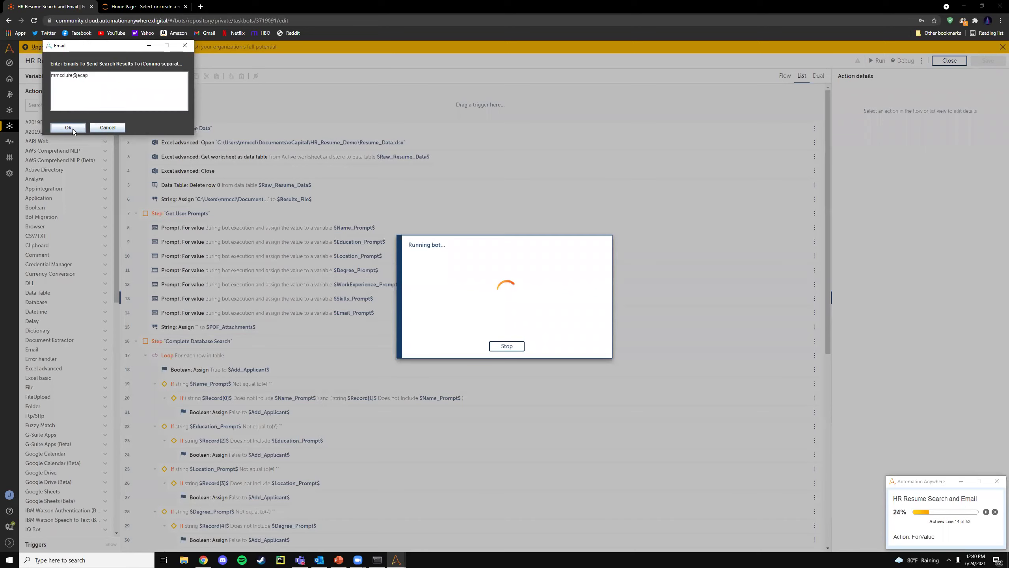
- Submit the recipient e-mail address, dismiss the success message, and open Outlook
{"action": "type", "text": "com"}
{"action": "left_click", "coordinate": [73, 128]}
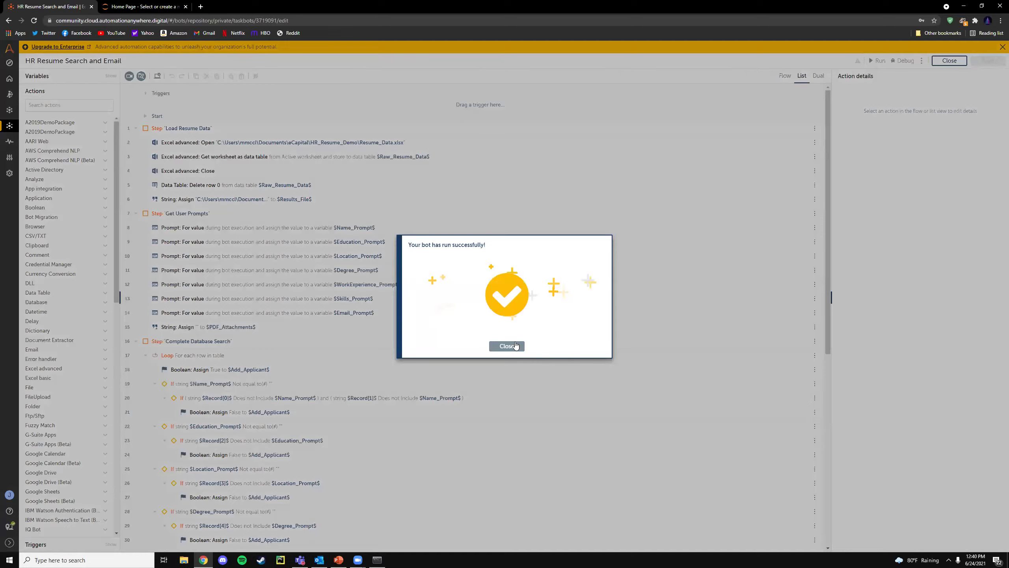
{"action": "left_click", "coordinate": [506, 346]}
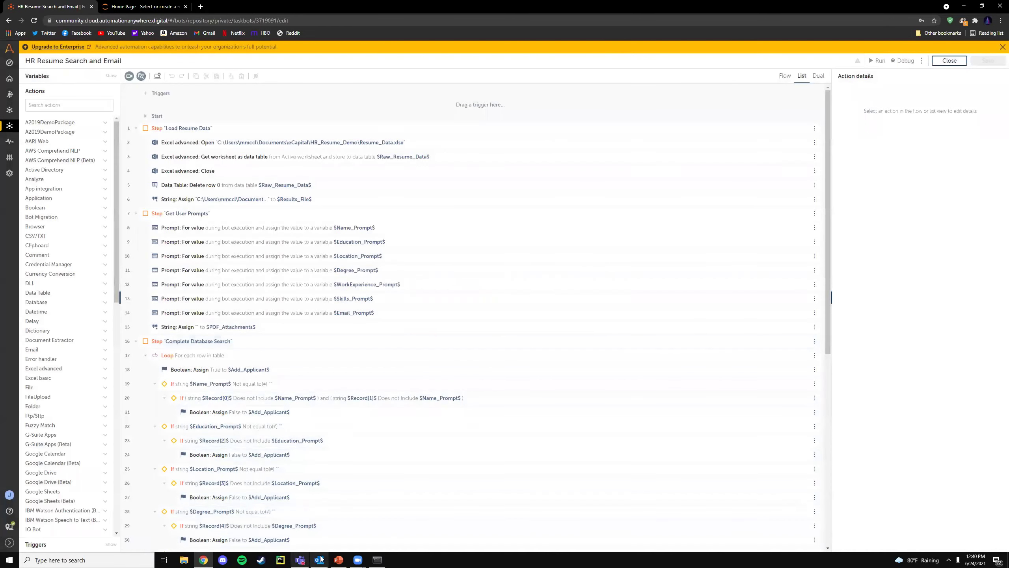
{"action": "left_click", "coordinate": [319, 559]}
{"action": "left_click", "coordinate": [294, 253]}
- Select the new 12:41 results email and open its Applicants.xlsx attachment in Excel
{"action": "left_click", "coordinate": [294, 185]}
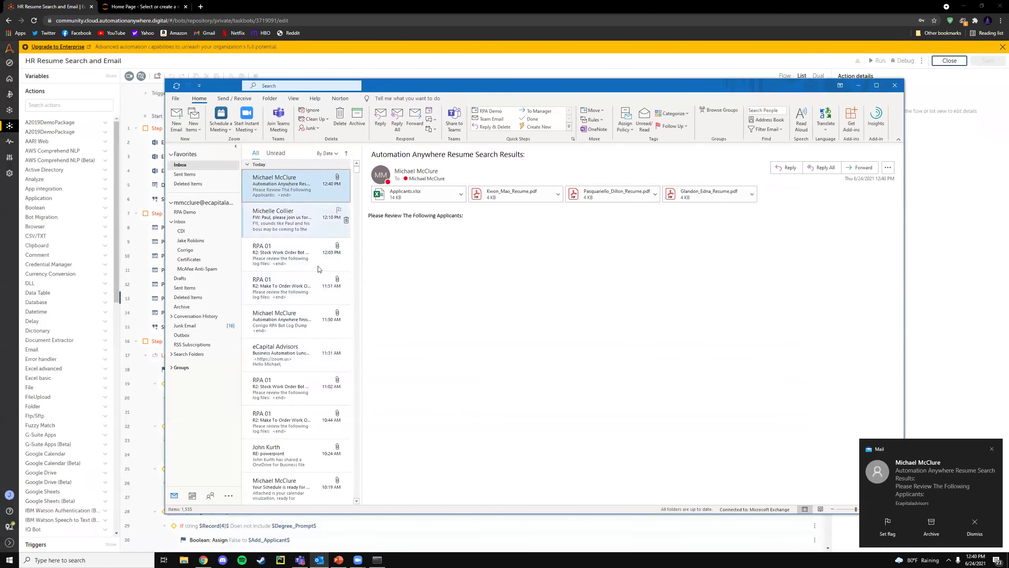
{"action": "left_click", "coordinate": [302, 230]}
{"action": "key", "text": "Up"}
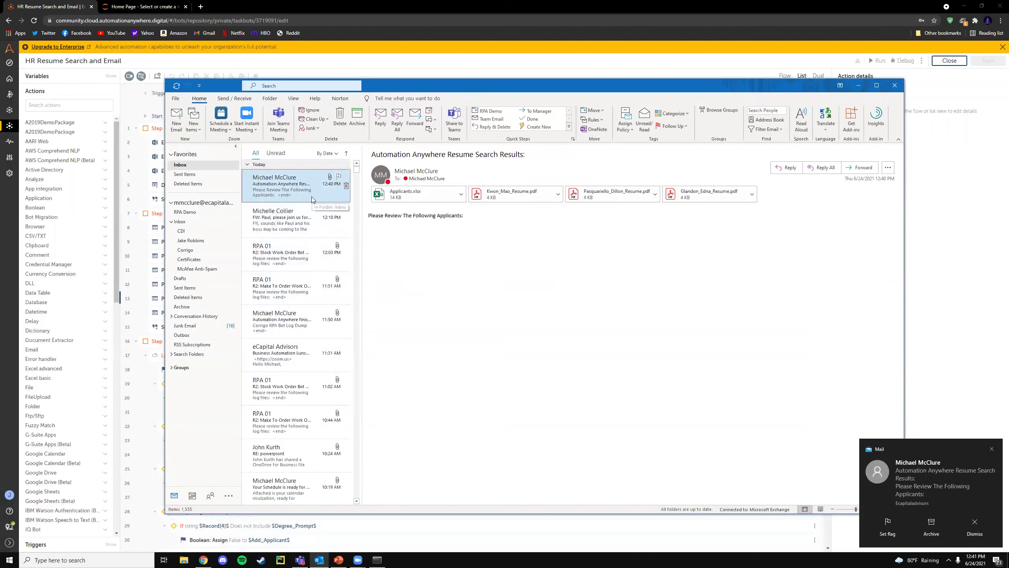
{"action": "key", "text": "Up"}
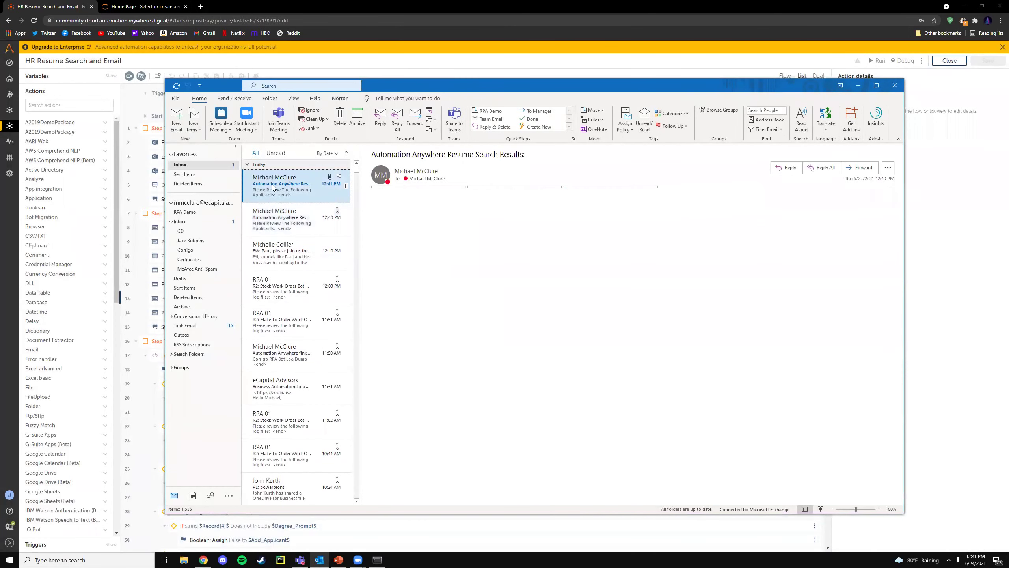
{"action": "left_click", "coordinate": [460, 194]}
{"action": "left_click", "coordinate": [413, 222]}
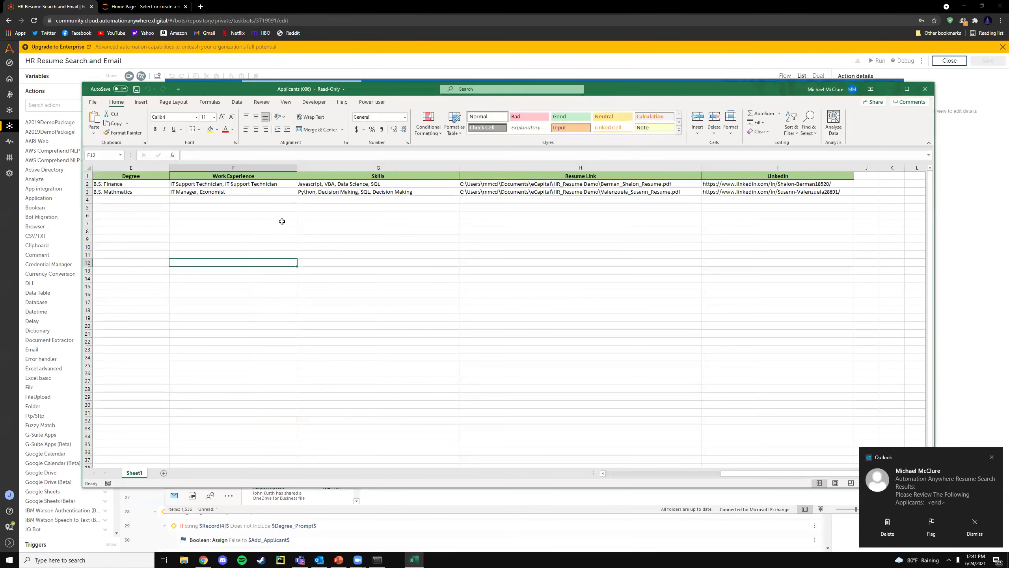
- Check both applicants' IT work experience and SQL skills entries, then close Excel and Outlook
{"action": "left_click", "coordinate": [182, 192]}
{"action": "left_click_drag", "start_coordinate": [238, 184], "coordinate": [198, 193]}
{"action": "left_click_drag", "start_coordinate": [306, 184], "coordinate": [331, 194]}
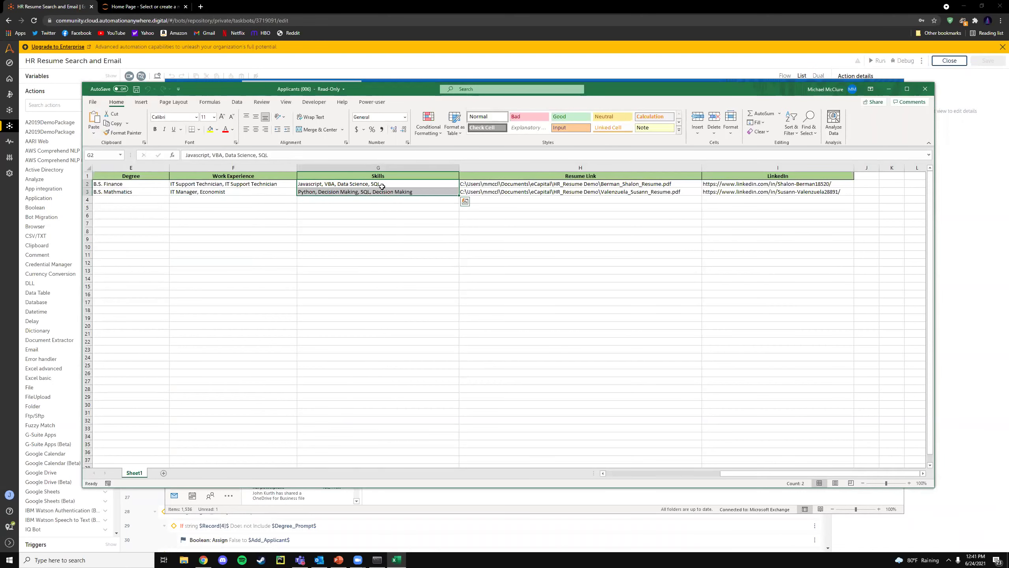
{"action": "left_click", "coordinate": [925, 89]}
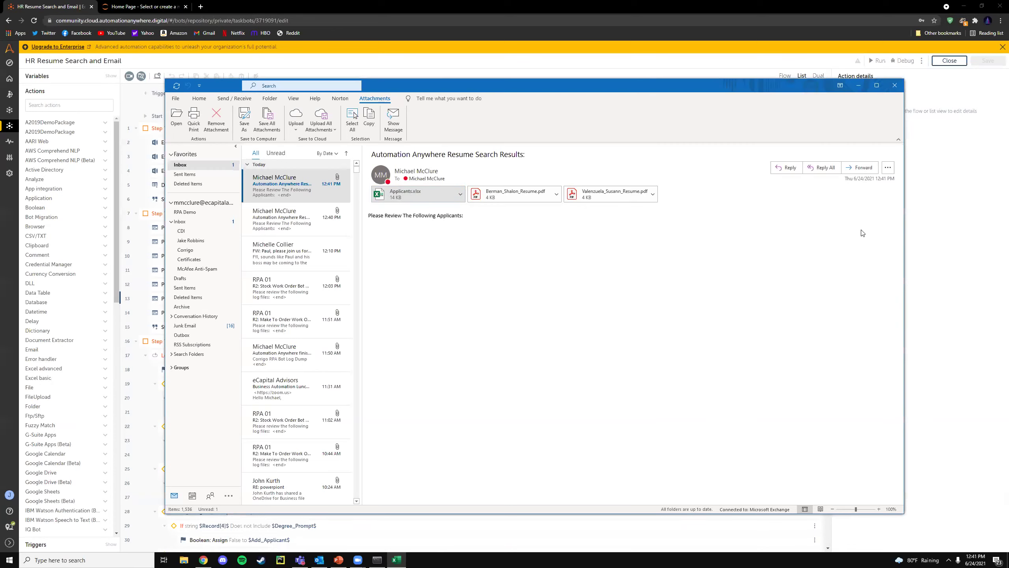
{"action": "left_click", "coordinate": [894, 85]}
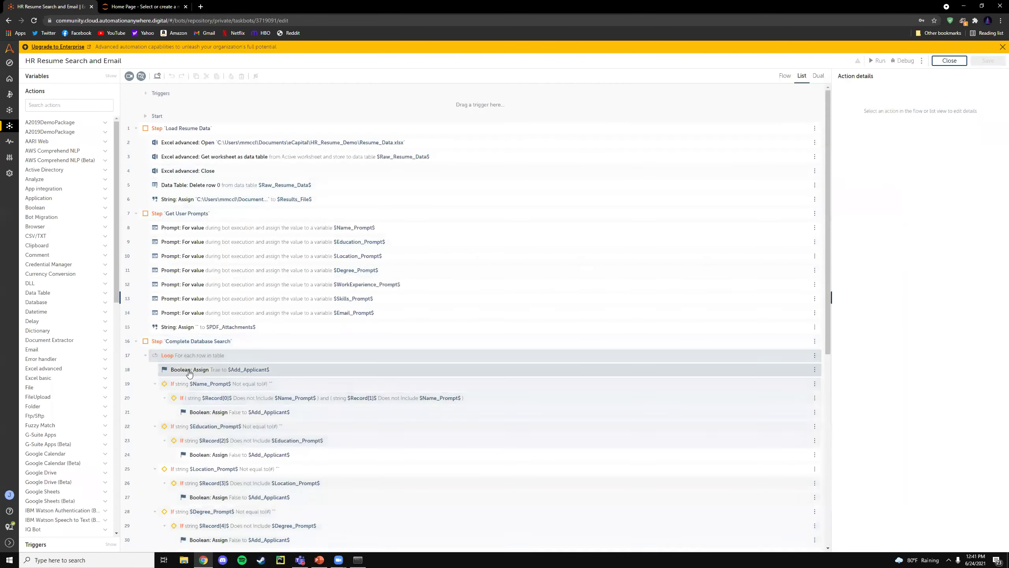
- Start the PowerPoint slide show from slide 30, "Talent Acquisition: Bonus!"
{"action": "left_click", "coordinate": [319, 560]}
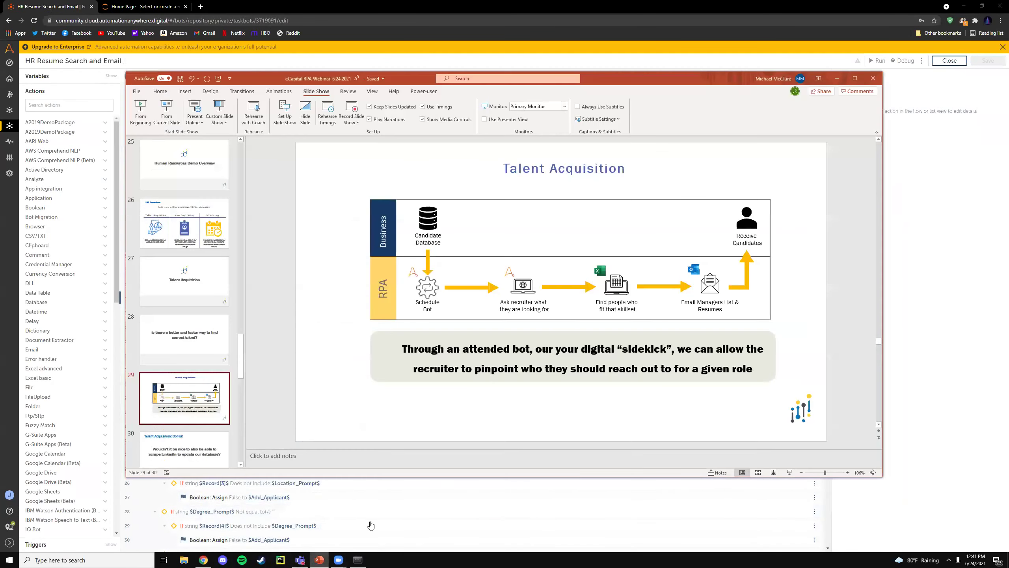
{"action": "left_click", "coordinate": [191, 419]}
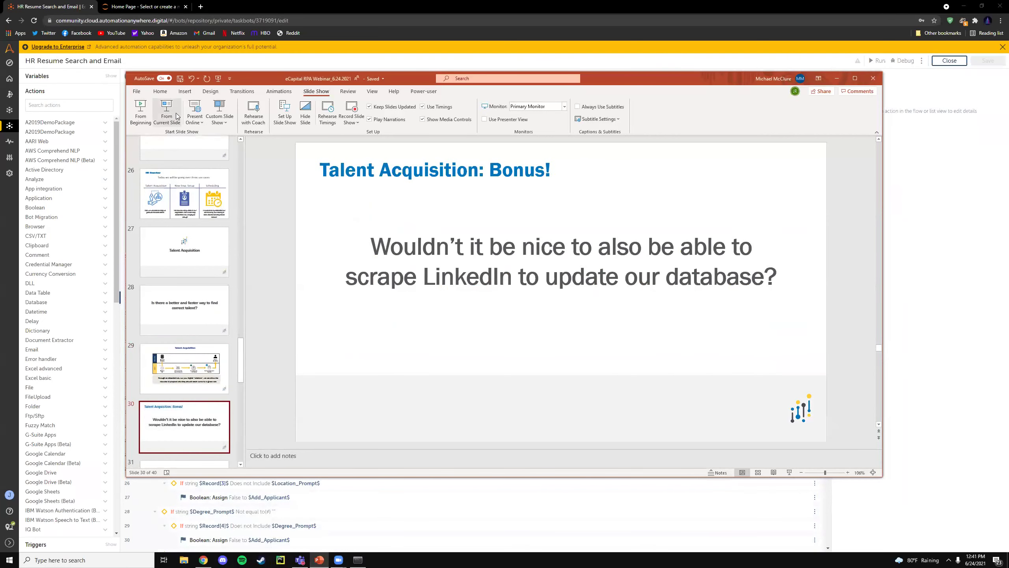
{"action": "left_click", "coordinate": [172, 116]}
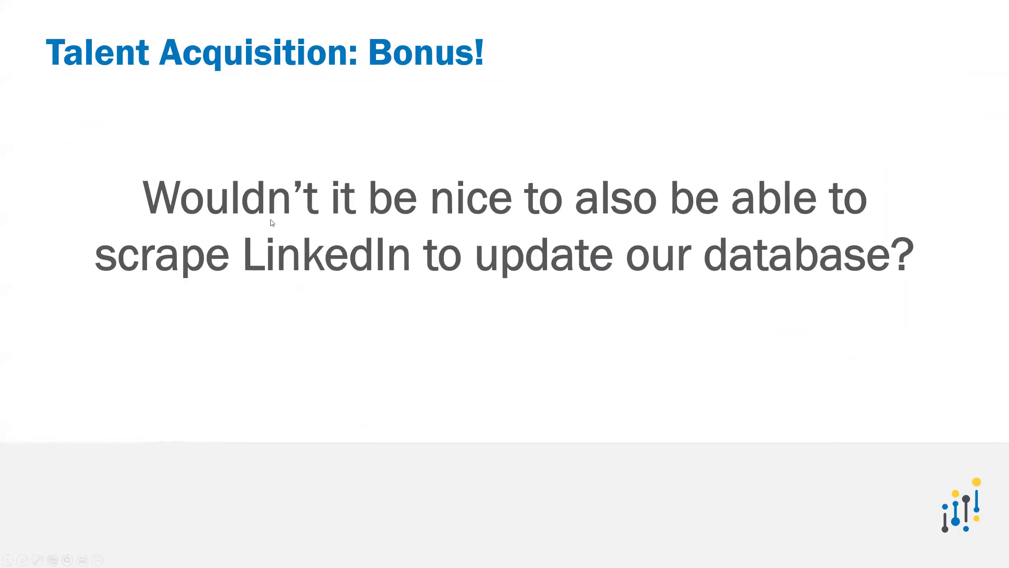